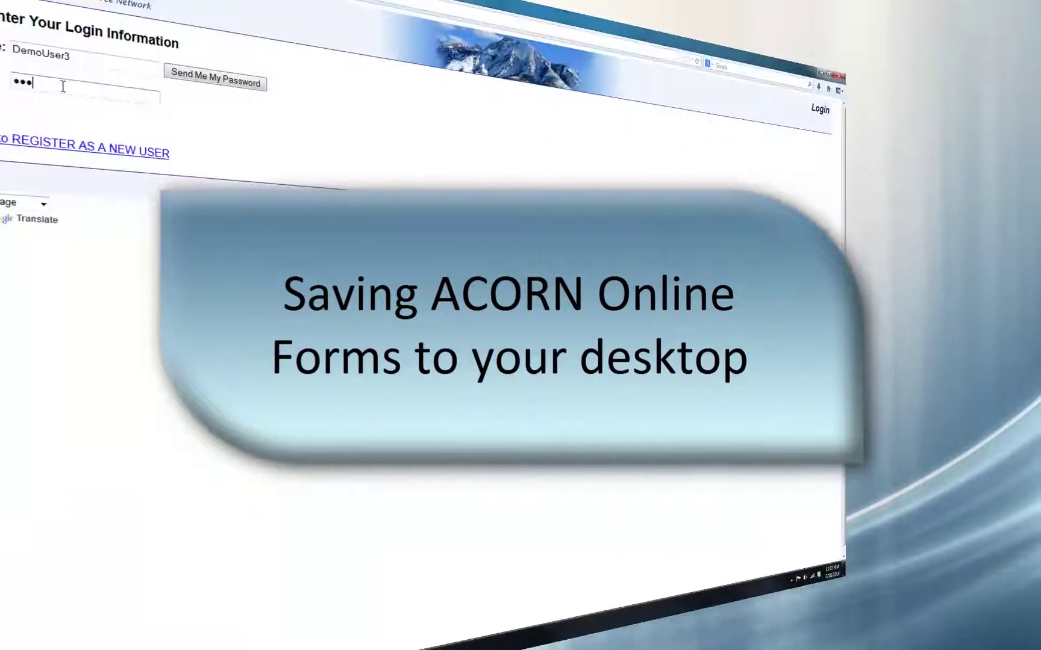
Log in, go to Online Forms and select Adult Ver12 as the form.
key(Return)
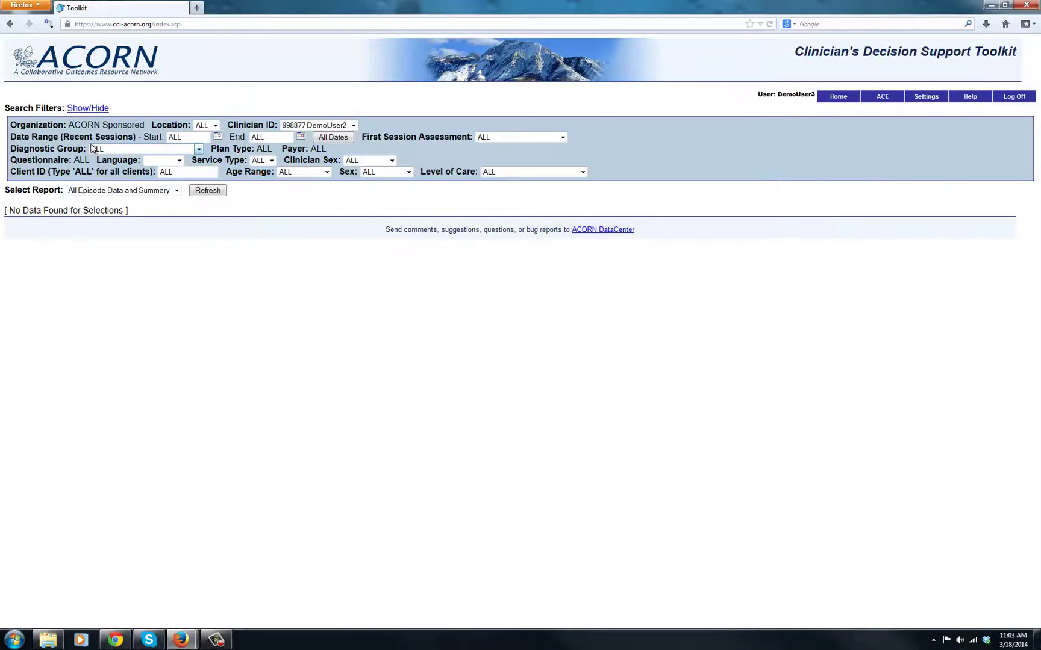
mouse_move(831, 98)
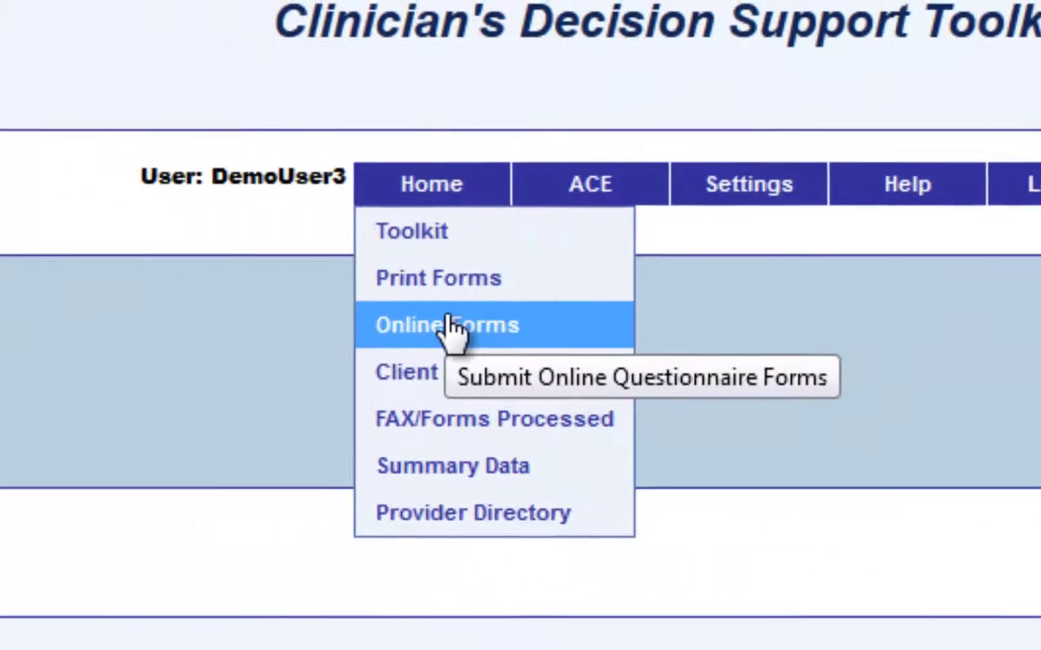
click(261, 319)
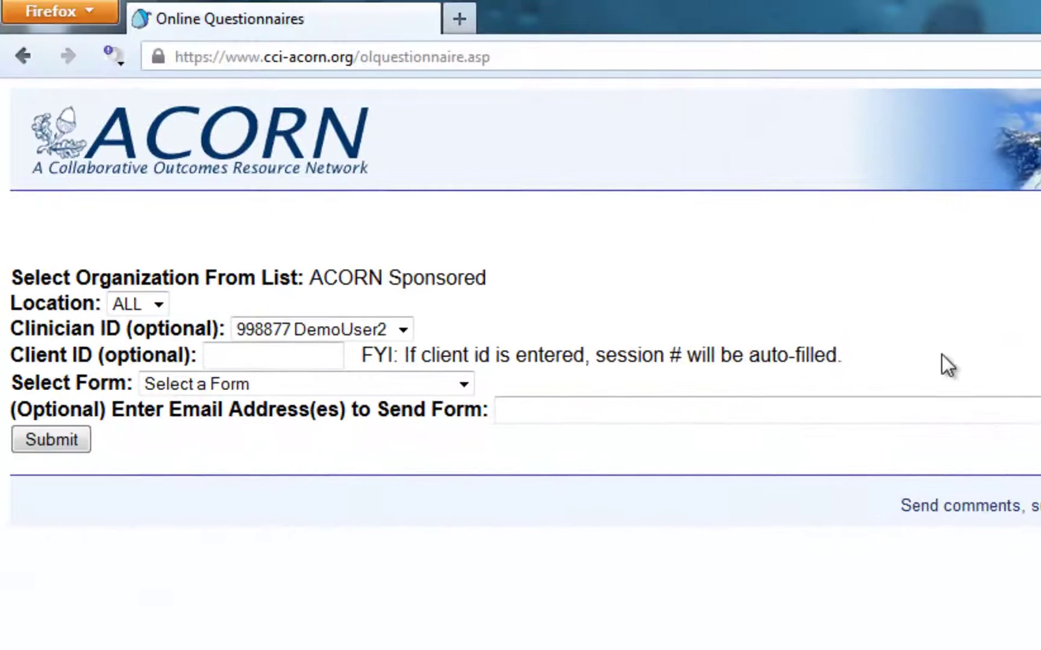
click(463, 384)
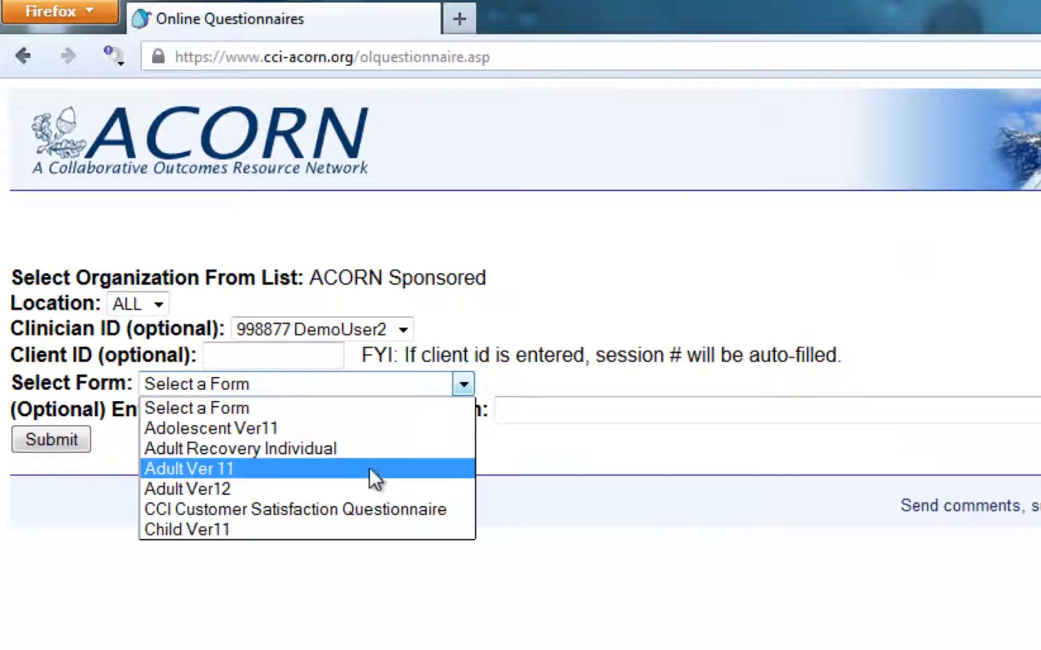
click(361, 489)
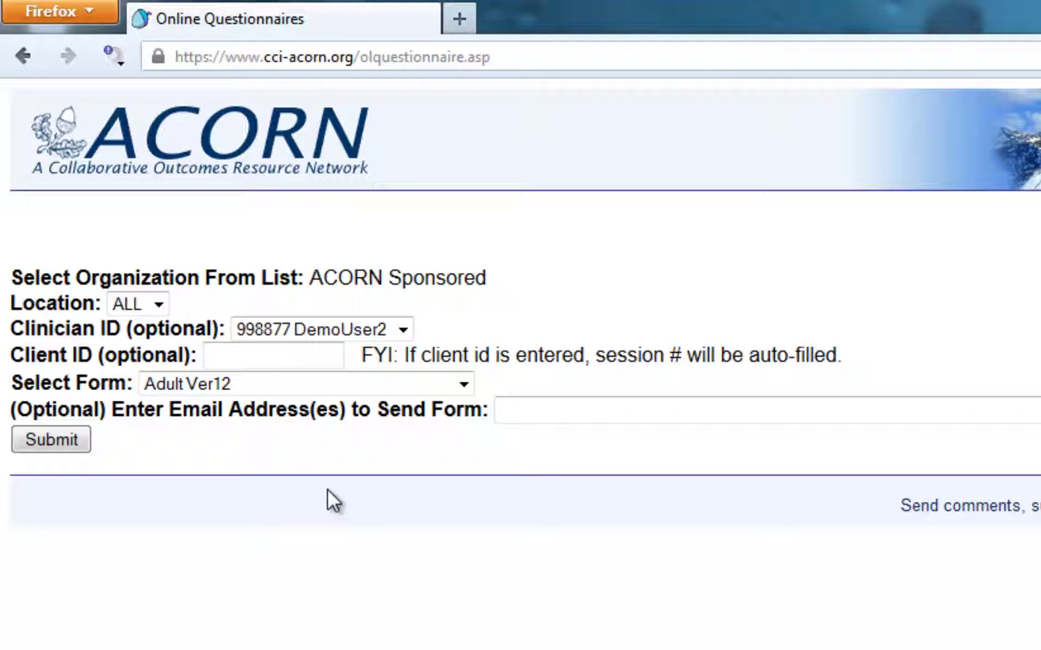
Submit to generate the Adult Ver12 PDF link and choose Save Link As for it.
click(63, 444)
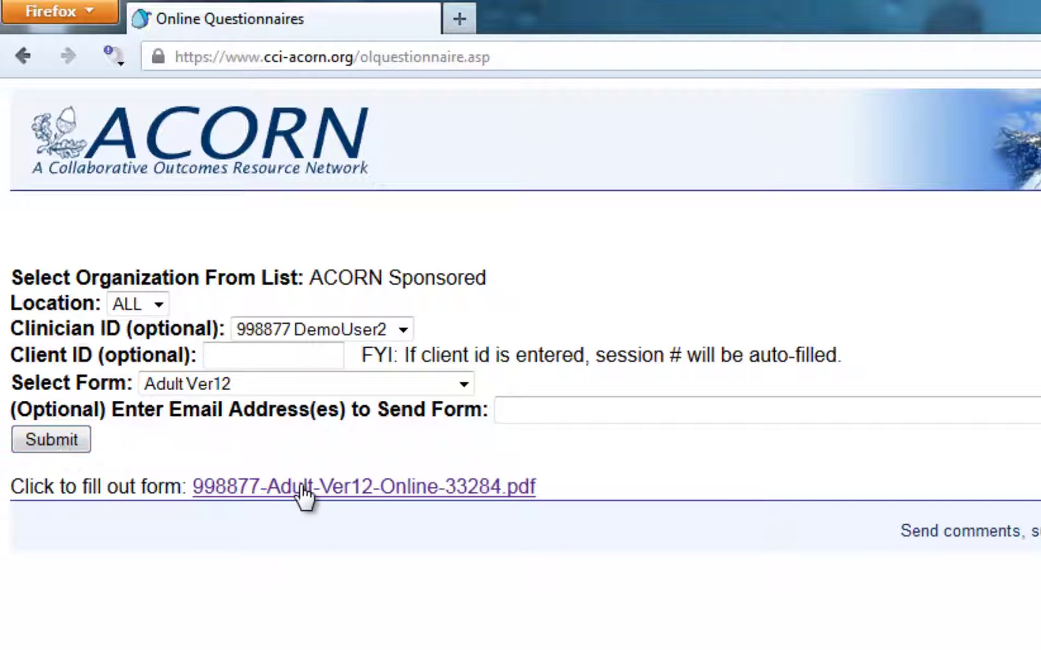
right_click(304, 493)
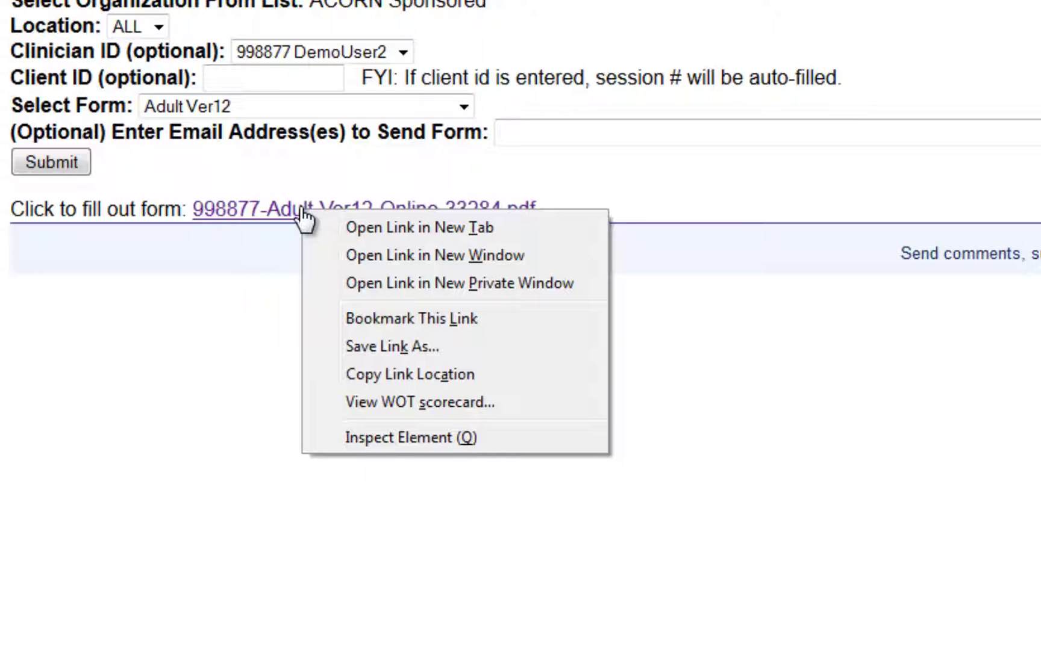
click(412, 348)
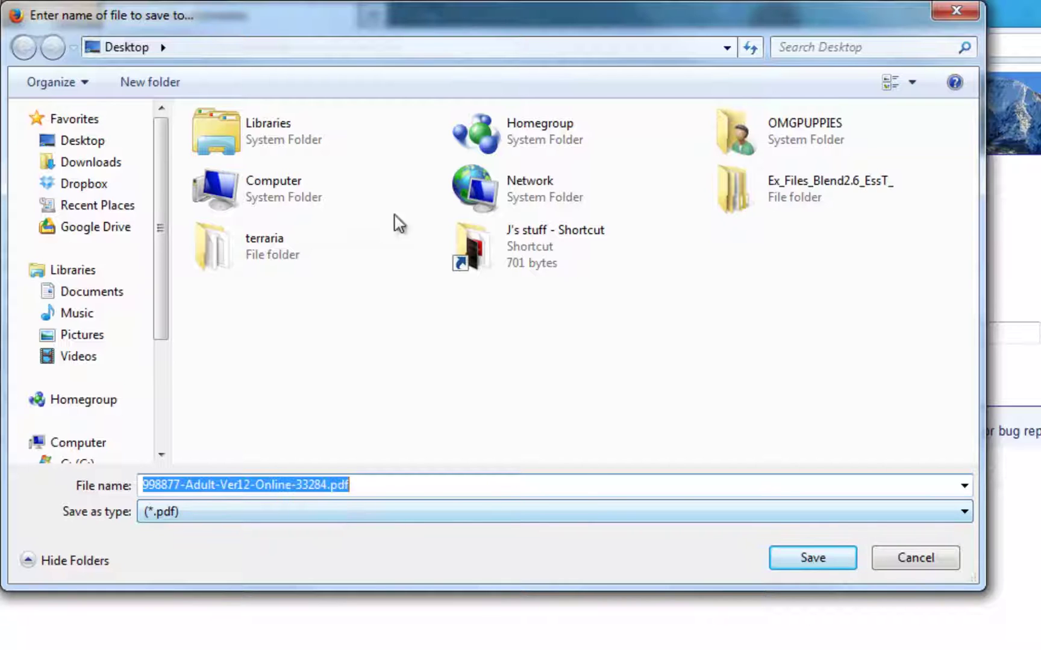
click(84, 145)
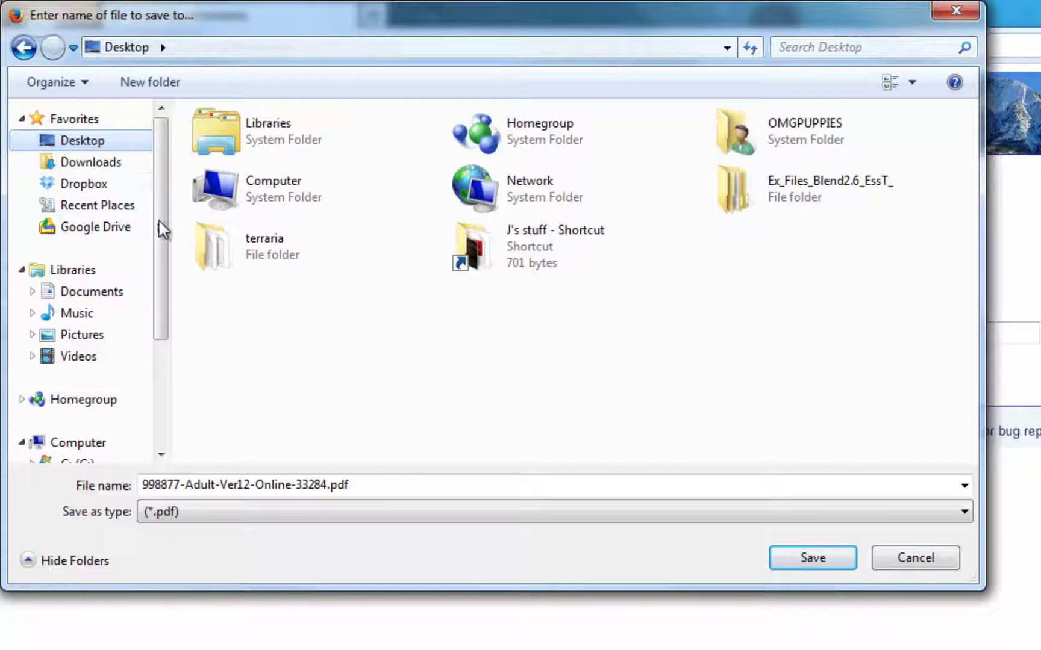
Save the PDF into C: > Users > your profile > Desktop.
drag(162, 233, 160, 288)
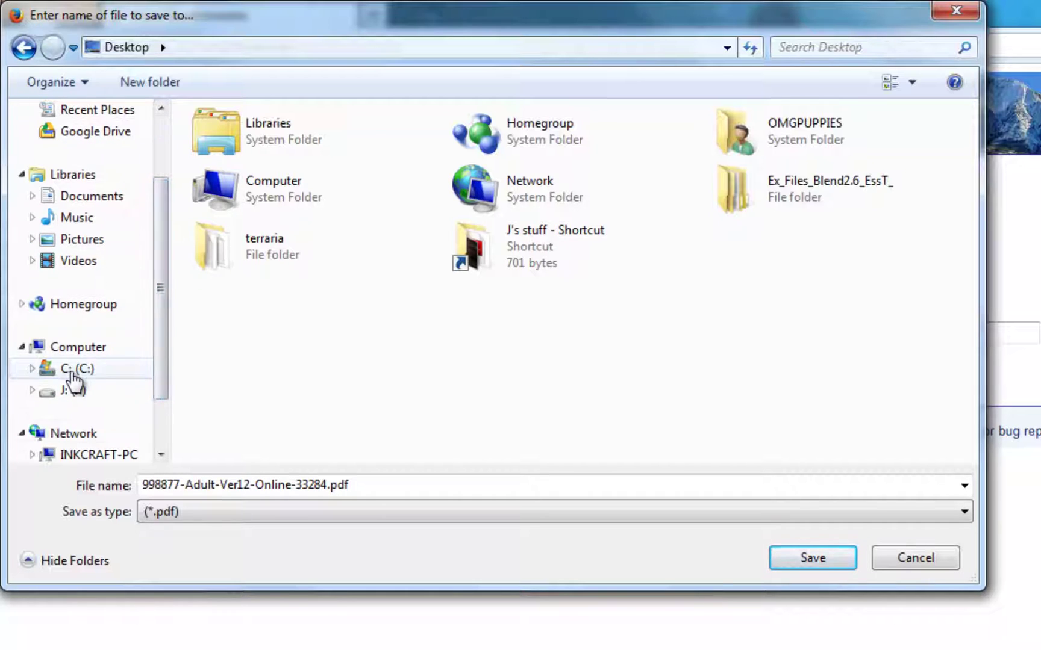
click(72, 371)
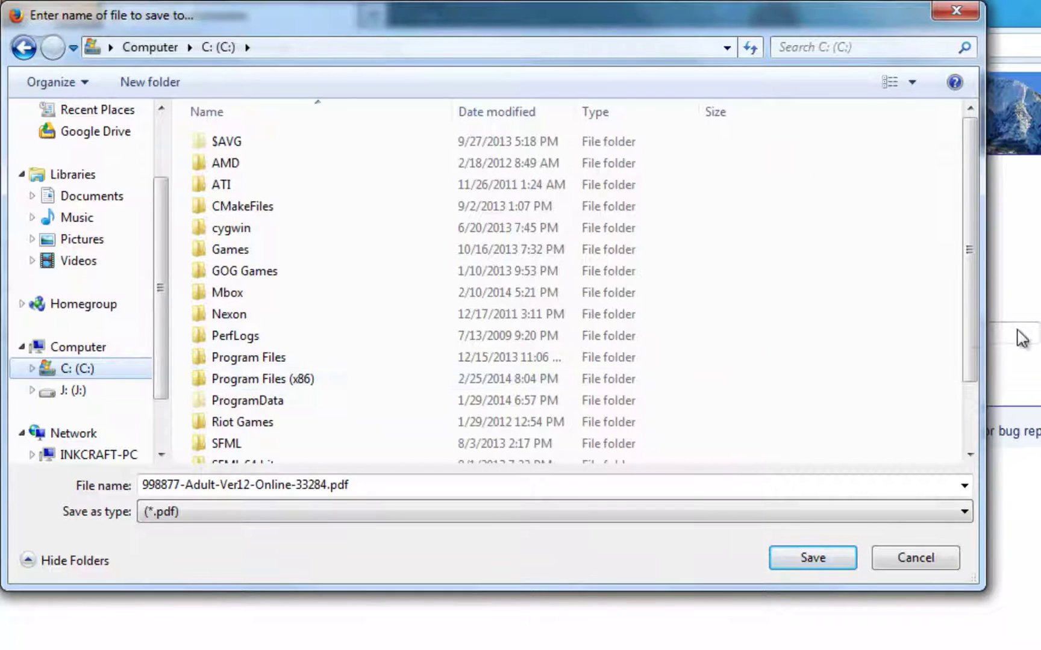
drag(970, 333, 964, 416)
click(233, 437)
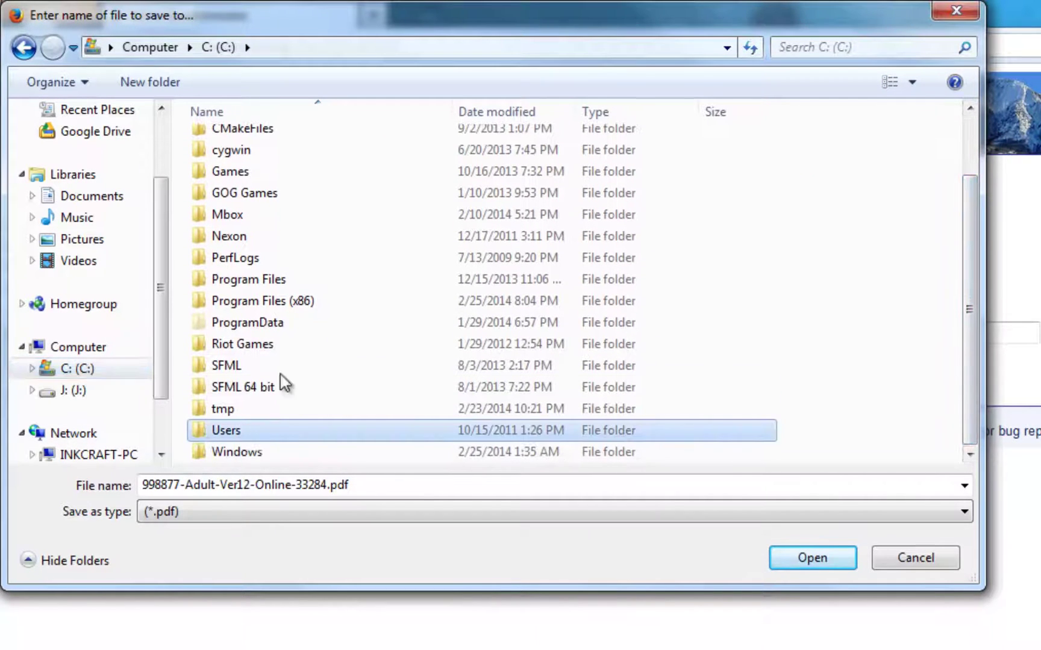
double_click(232, 431)
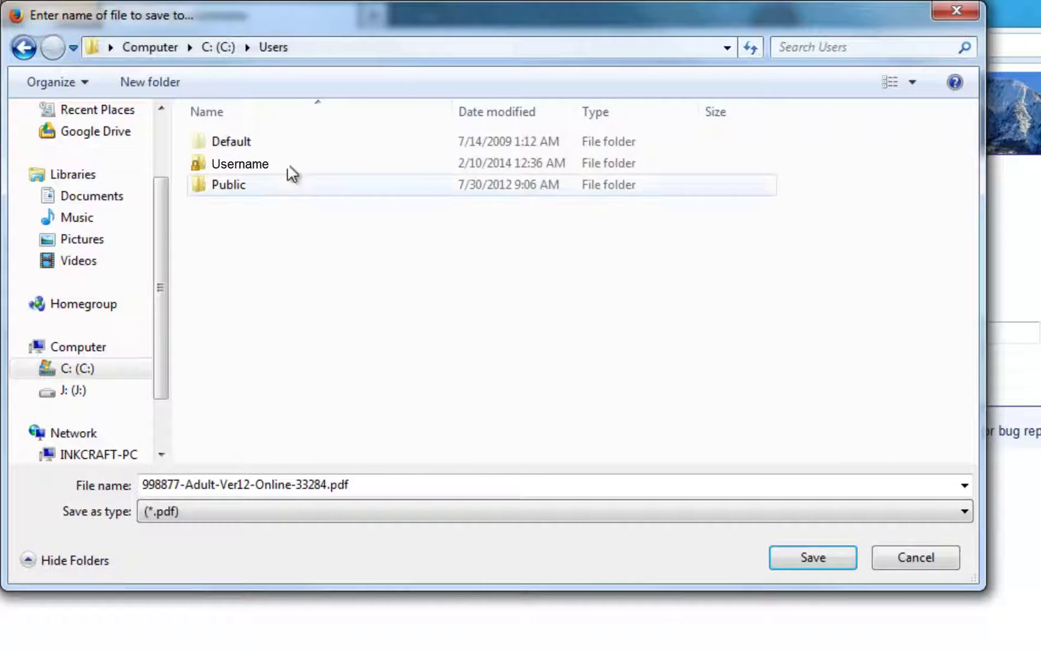
double_click(290, 166)
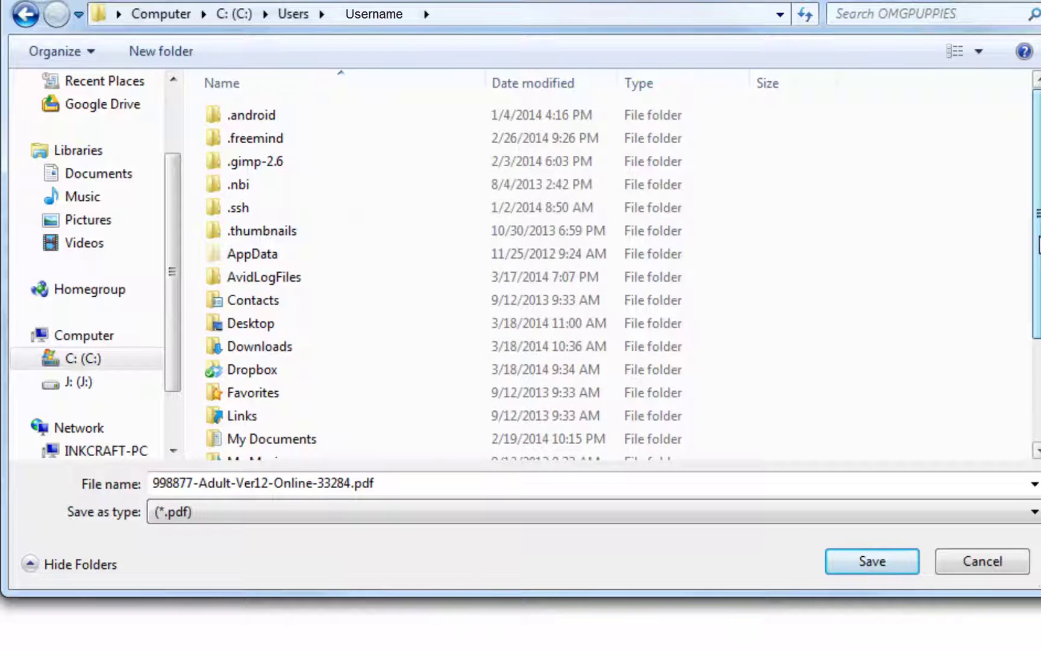
double_click(256, 327)
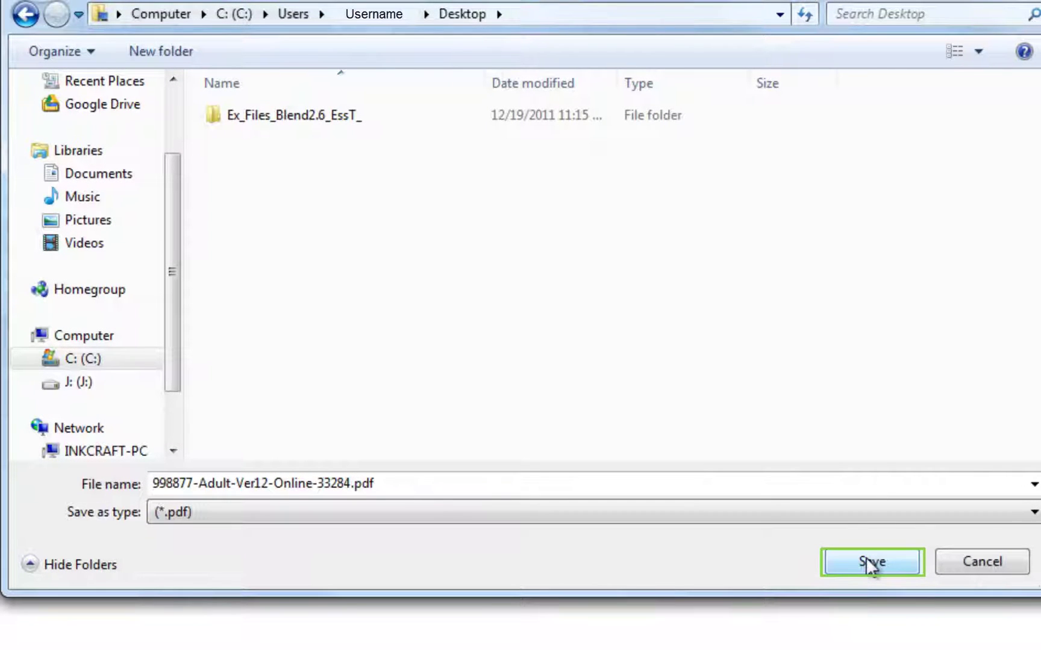
click(864, 557)
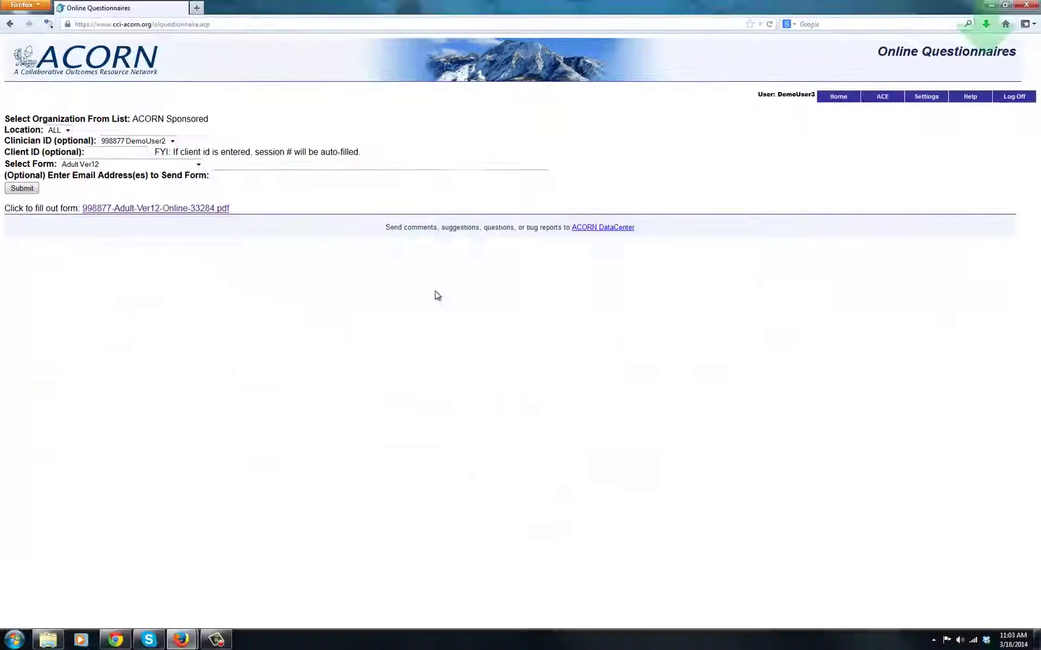
Minimize Firefox and open the saved questionnaire PDF from the desktop.
click(986, 7)
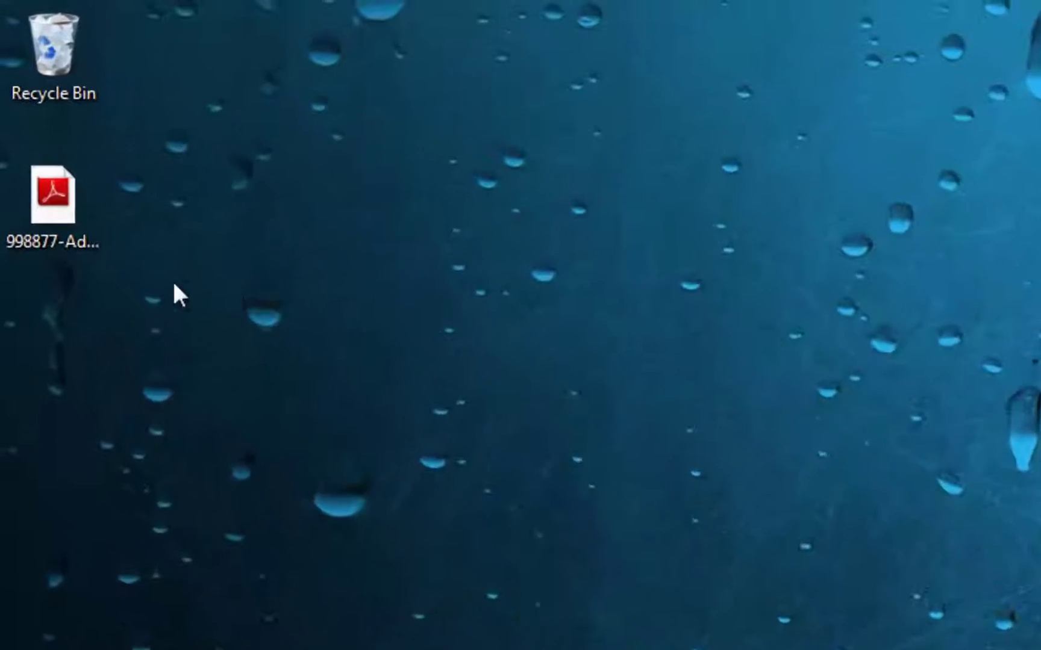
click(15, 80)
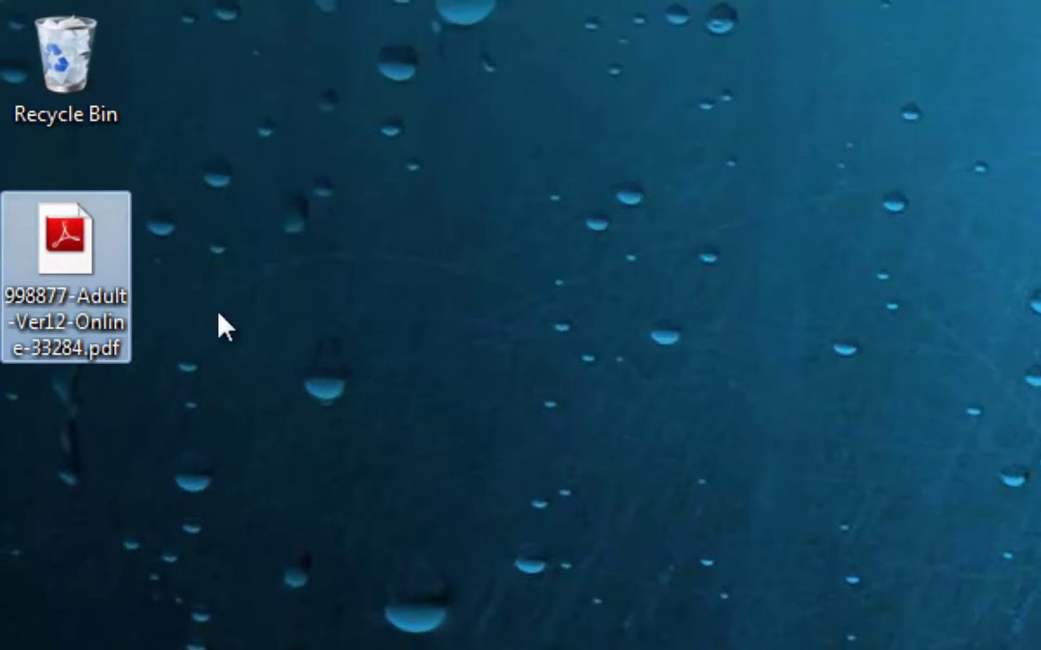
double_click(43, 279)
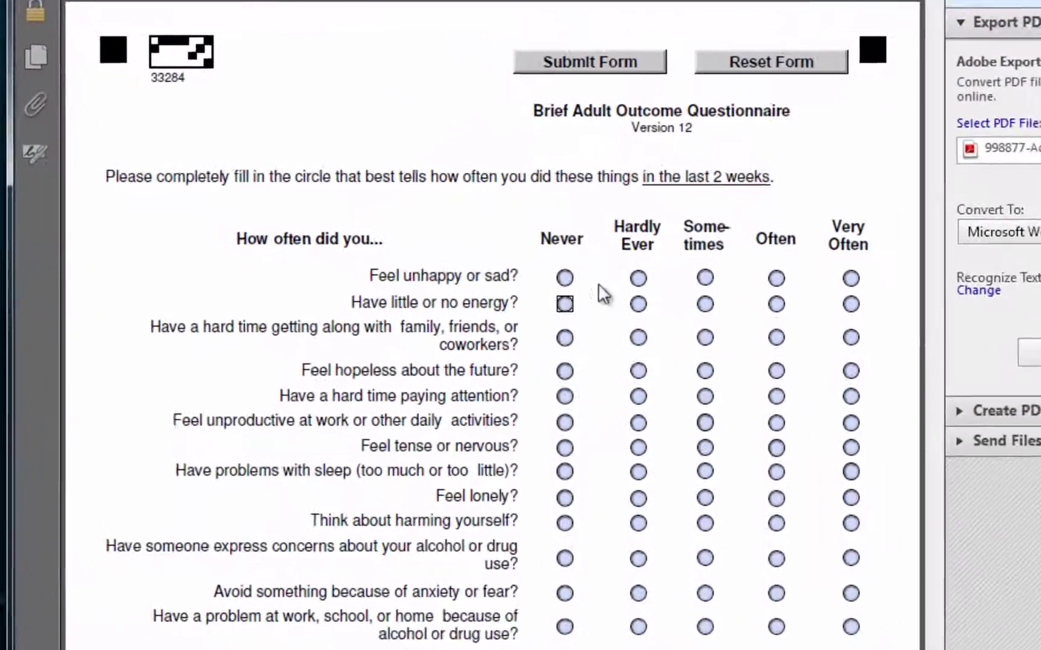
Answer unhappy Never, low energy Hardly Ever, and family, attention, hopelessness Often.
click(369, 224)
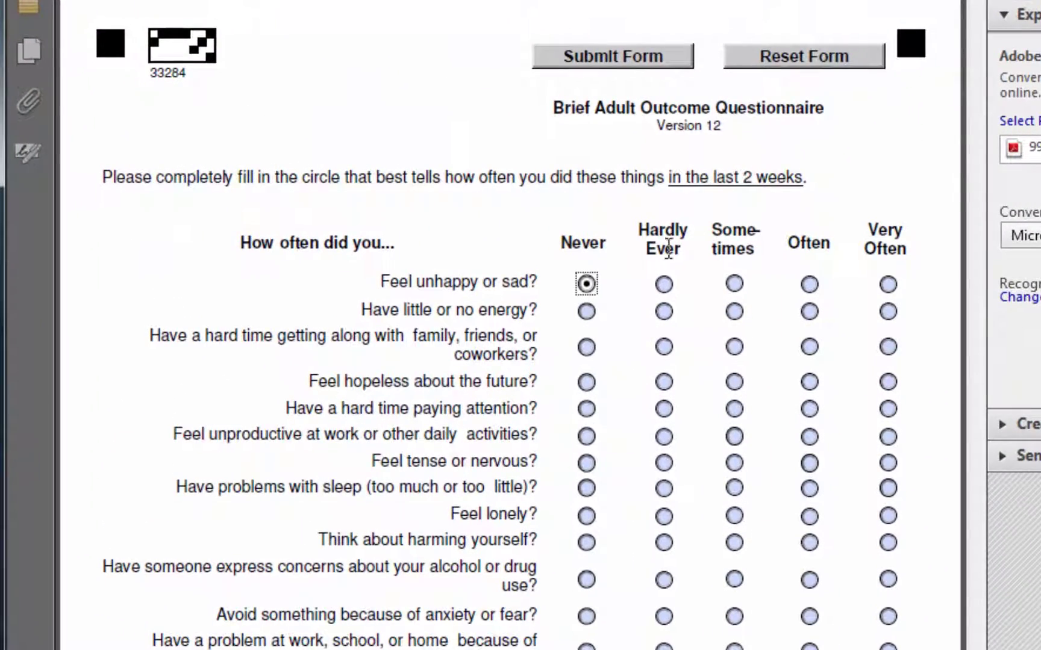
click(618, 267)
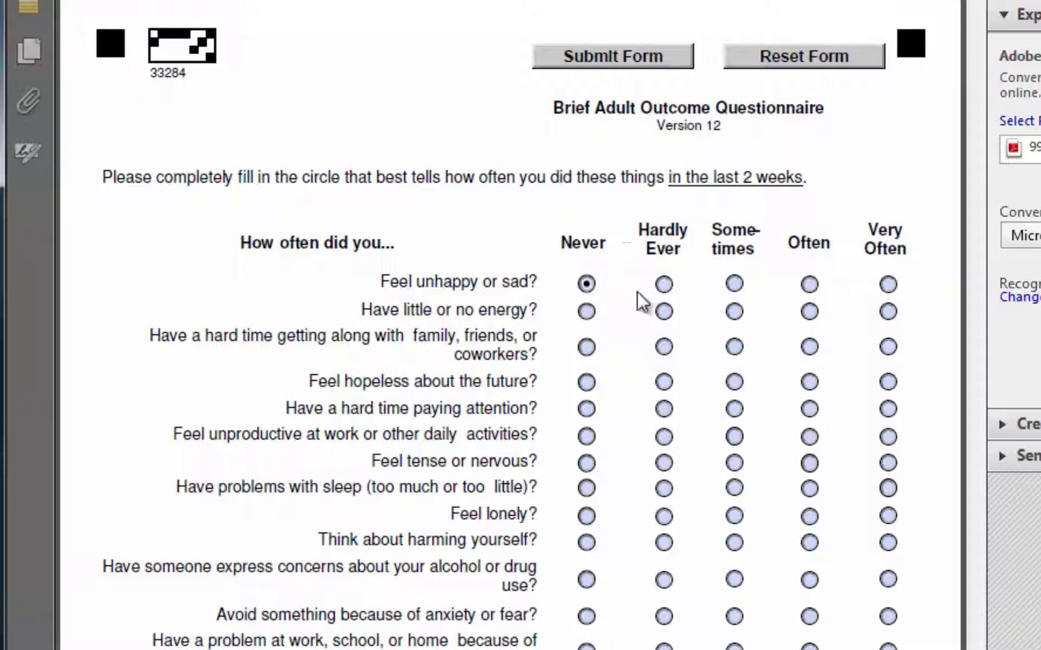
key(Tab)
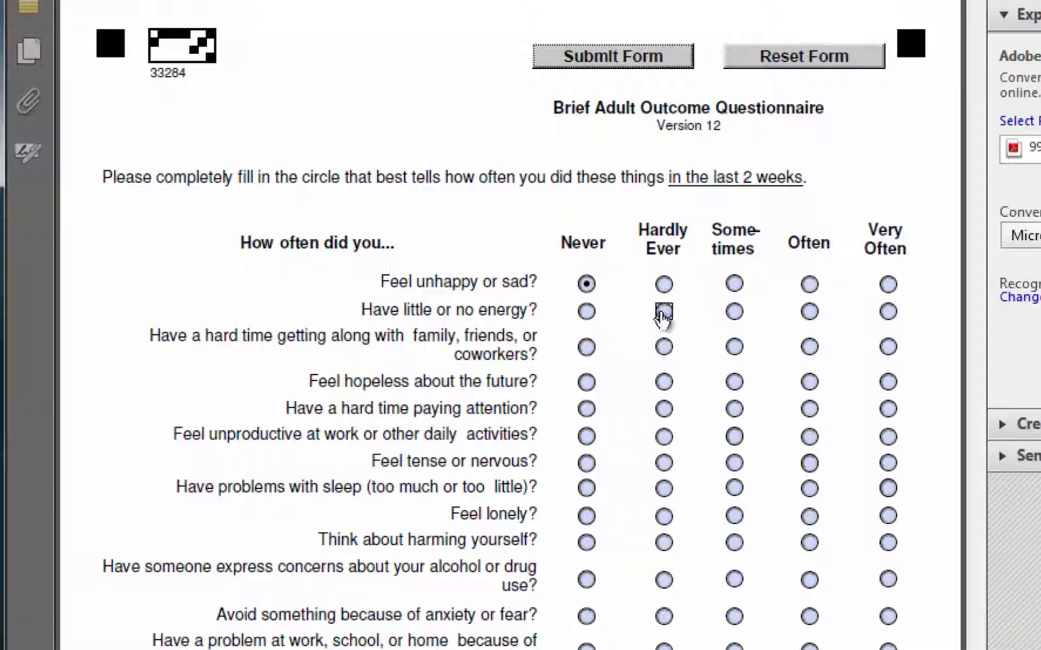
click(663, 311)
key(Tab)
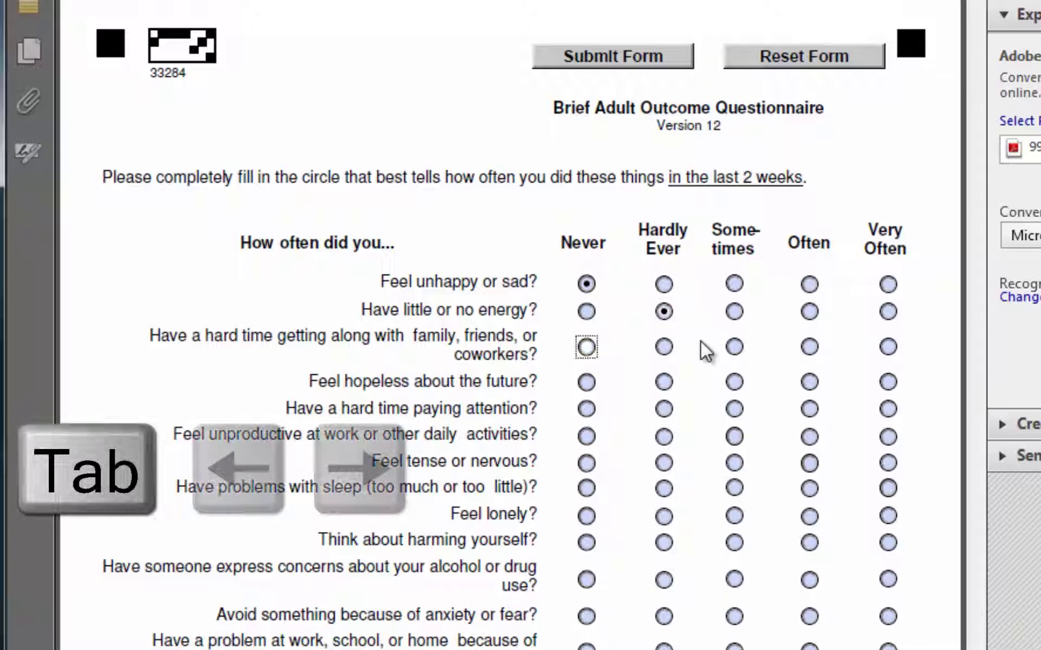
key(Right)
key(Right)
key(Right)
key(Tab)
key(Right)
key(Right)
key(Right)
key(Tab)
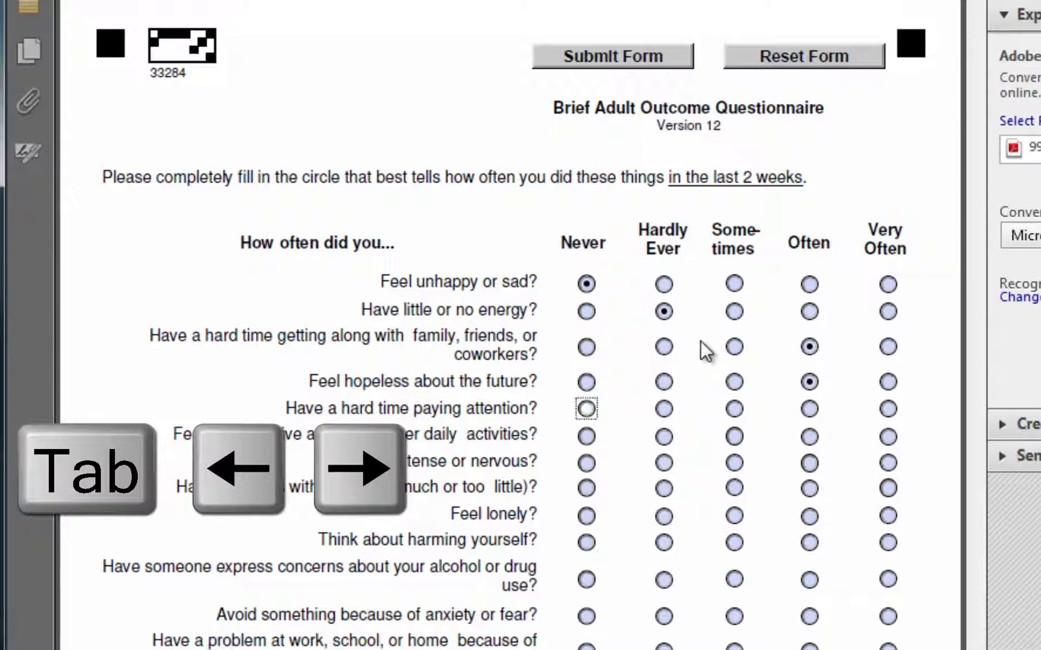
Answer unproductive, sleep, lonely, tense, alcohol Very Often; harming Sometimes; avoidance Often.
key(Right)
key(Right)
key(Right)
key(Tab)
key(Right)
key(Right)
key(Right)
key(Right)
key(Tab)
key(Right)
key(Right)
key(Right)
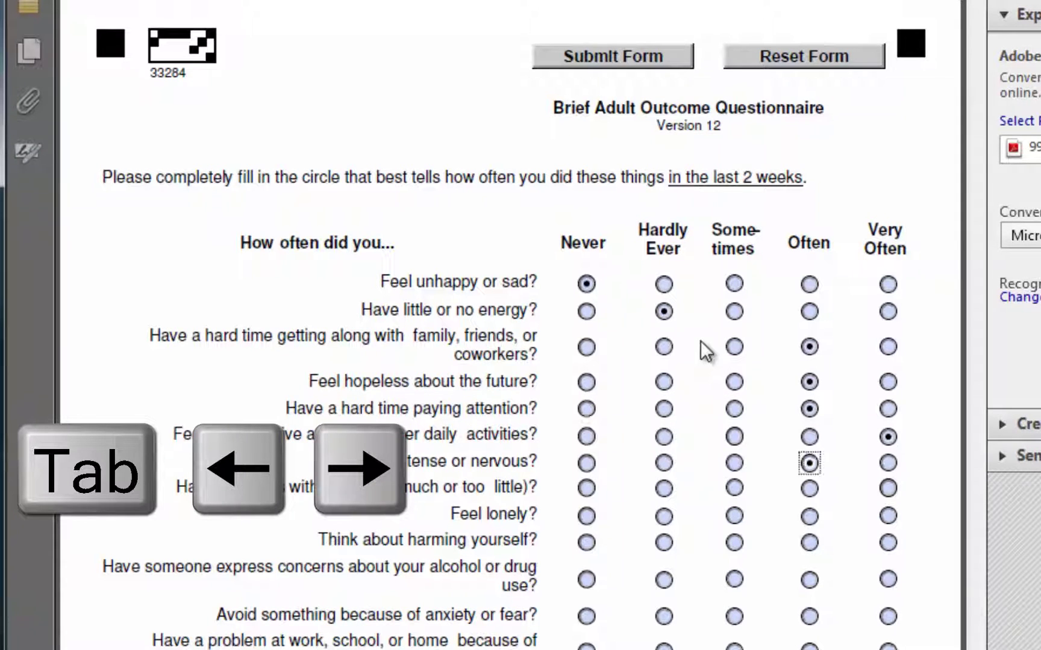
key(Right)
key(Tab)
key(Right)
key(Right)
key(Right)
key(Right)
key(Tab)
key(Right)
key(Right)
key(Right)
key(Right)
key(Tab)
key(Right)
key(Right)
key(Tab)
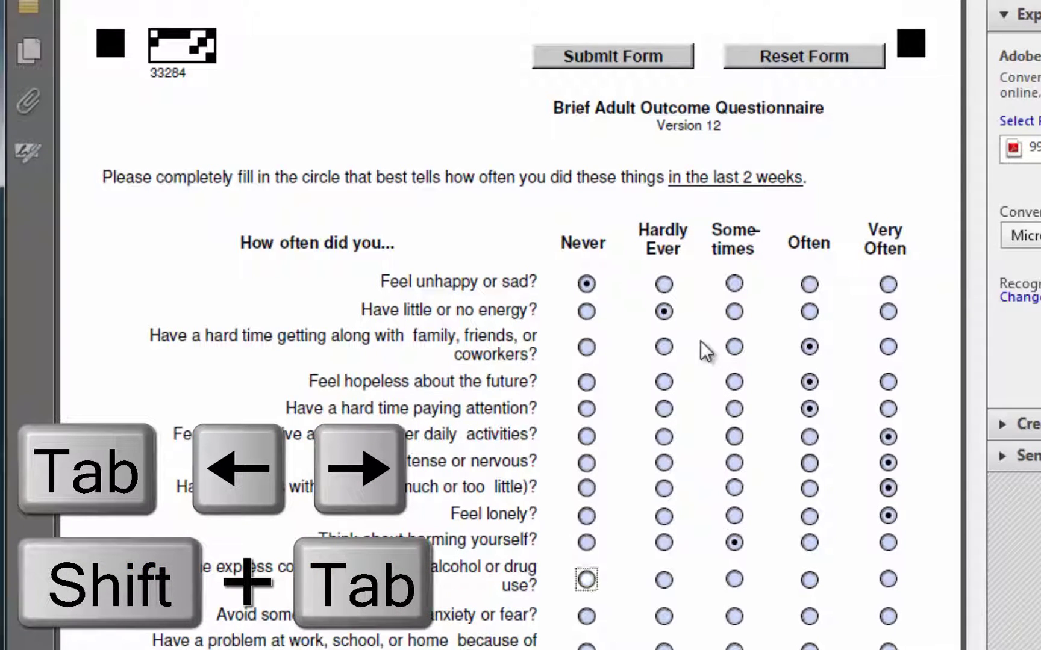
key(Right)
key(Right)
key(Right)
key(Right)
key(Tab)
key(Right)
key(Right)
key(Right)
Answer the work/school and feel-good items, then mark all three feedback statements True.
key(Tab)
key(Right)
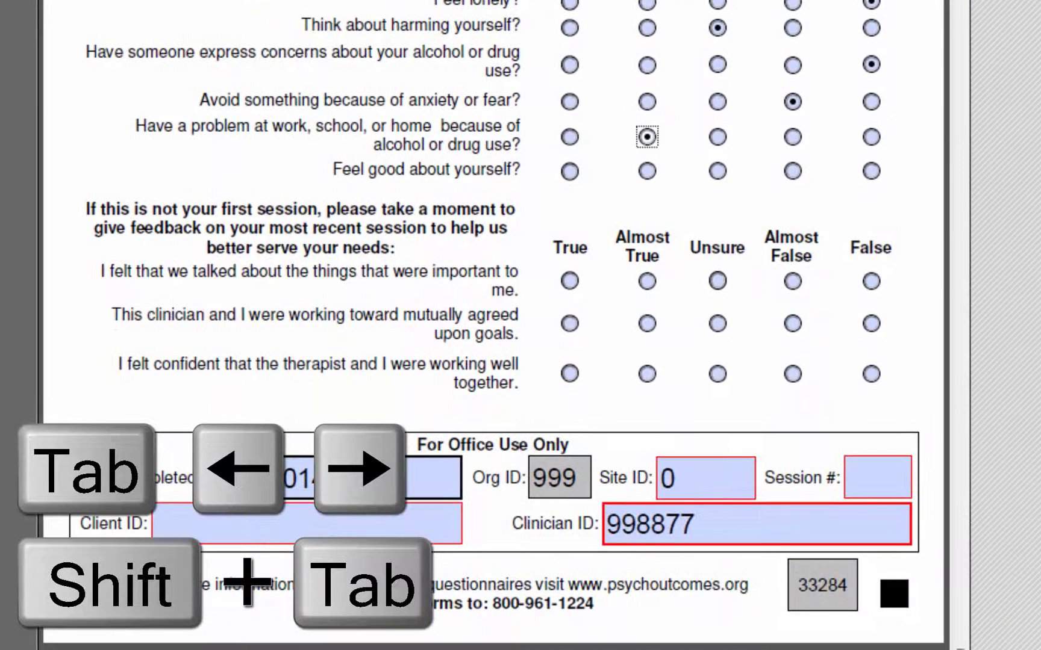
key(Right)
key(Tab)
key(Right)
key(Right)
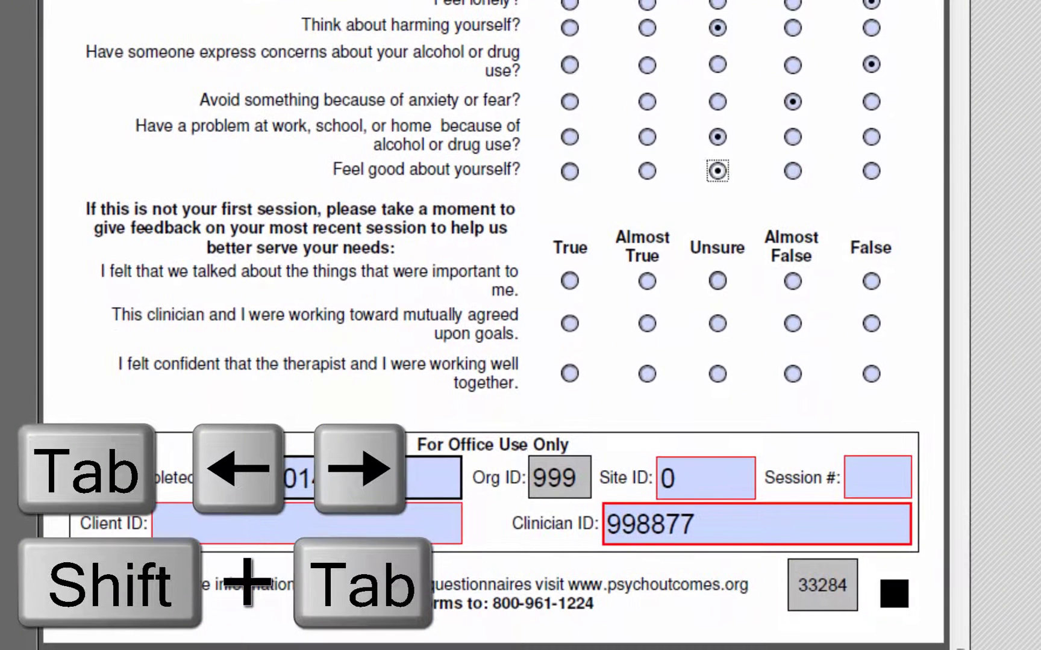
key(Right)
key(Tab)
key(Right)
key(Right)
key(Right)
key(Tab)
key(Right)
key(Right)
key(Right)
key(Right)
key(Tab)
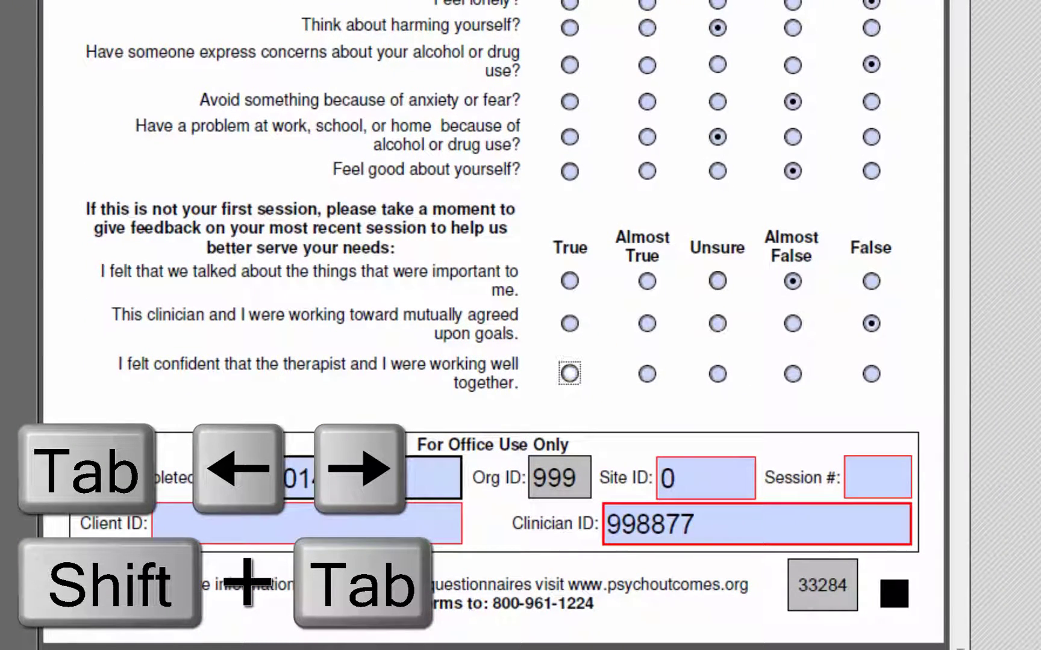
key(Right)
key(Right)
key(Right)
key(shift+Tab)
key(shift+Tab)
key(Left)
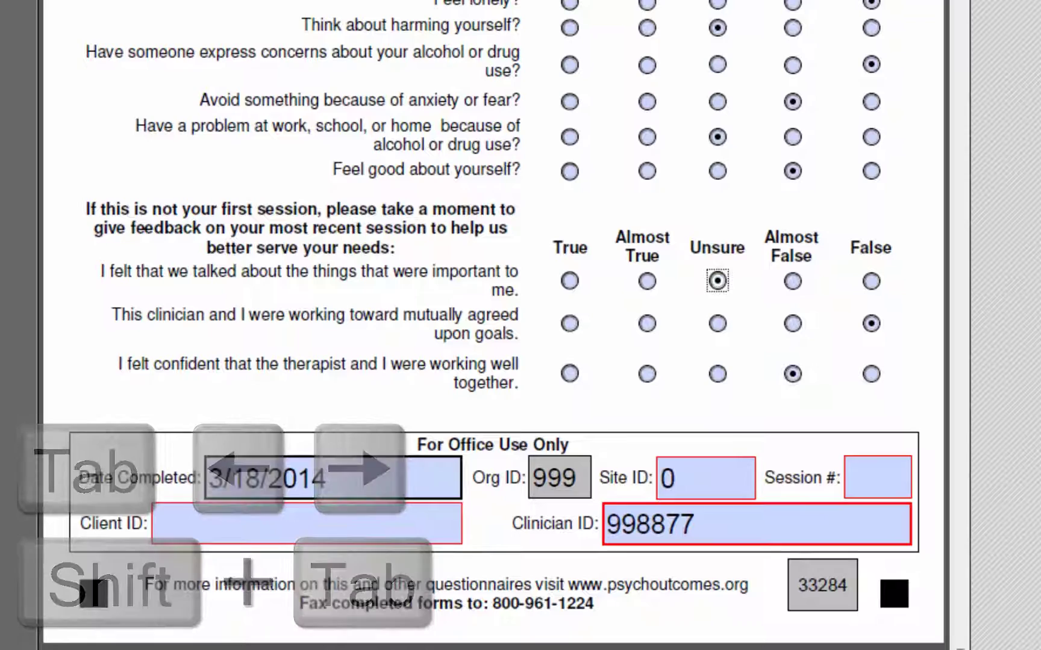
key(Left)
key(Left)
key(shift+Tab)
key(Left)
key(Tab)
key(Tab)
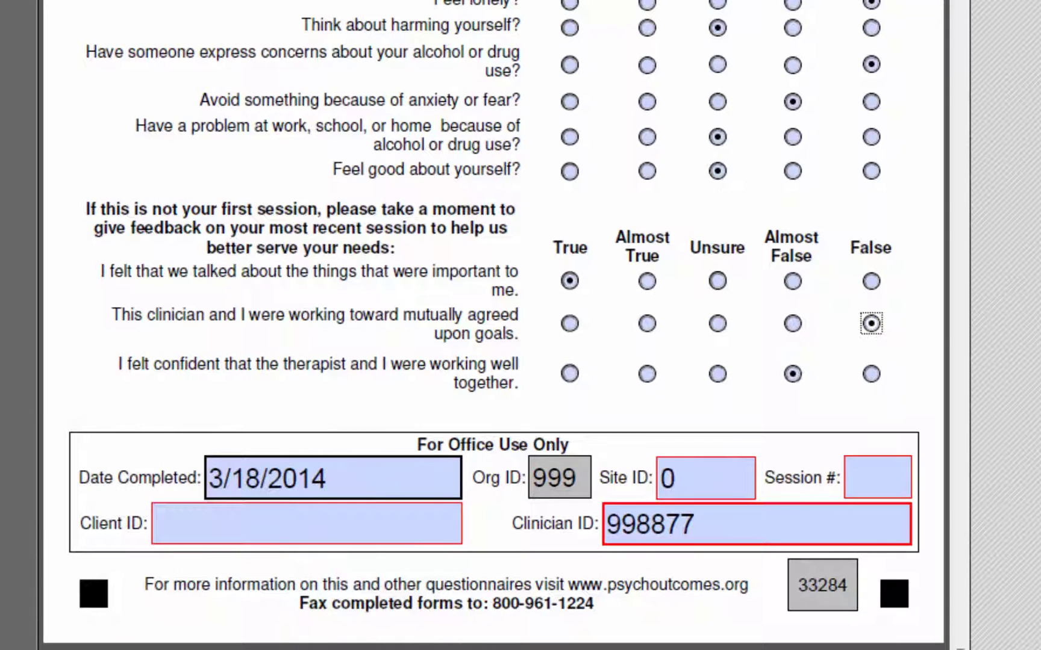
key(Left)
key(Left)
key(Left)
key(Left)
key(Tab)
key(Left)
key(Left)
key(Left)
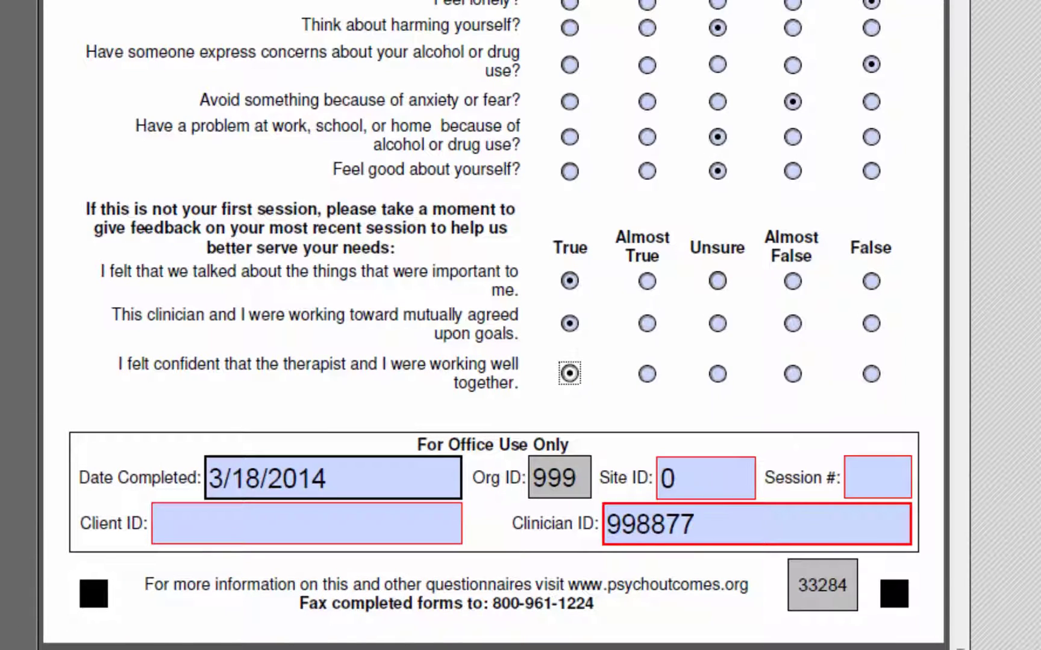
key(Tab)
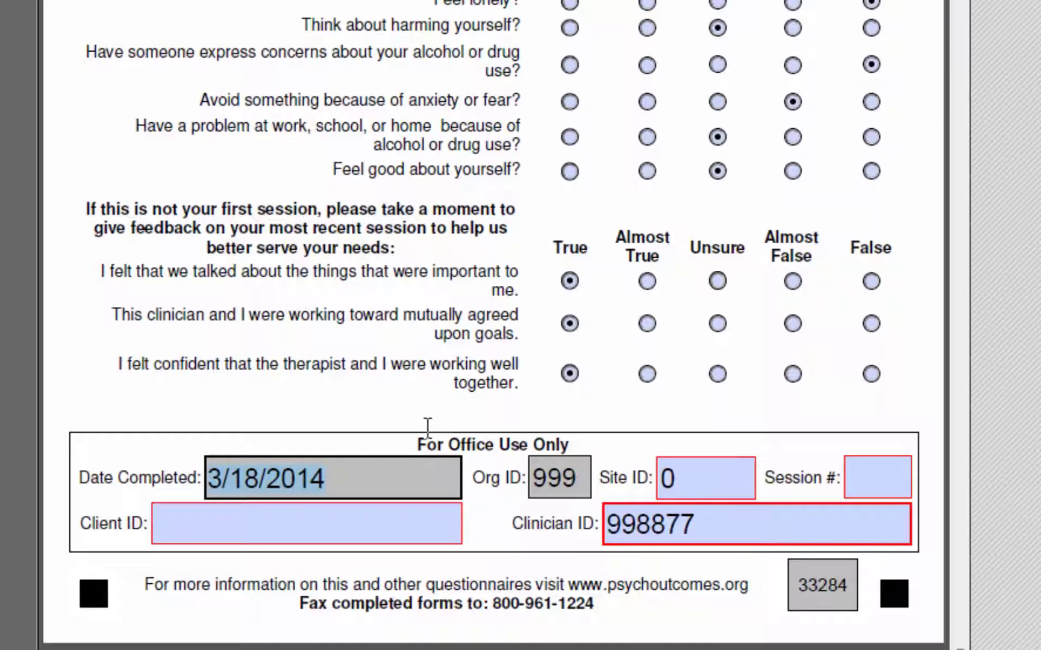
Enter Session # 1 and fill in the client ID.
key(Tab)
key(Tab)
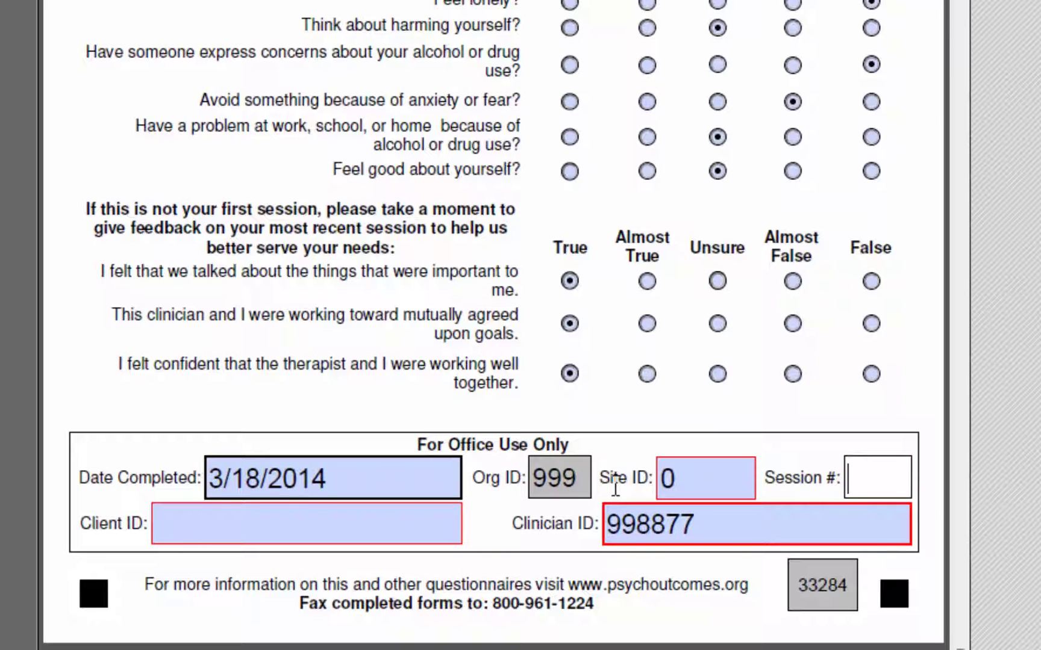
text(1)
key(Tab)
text(999)
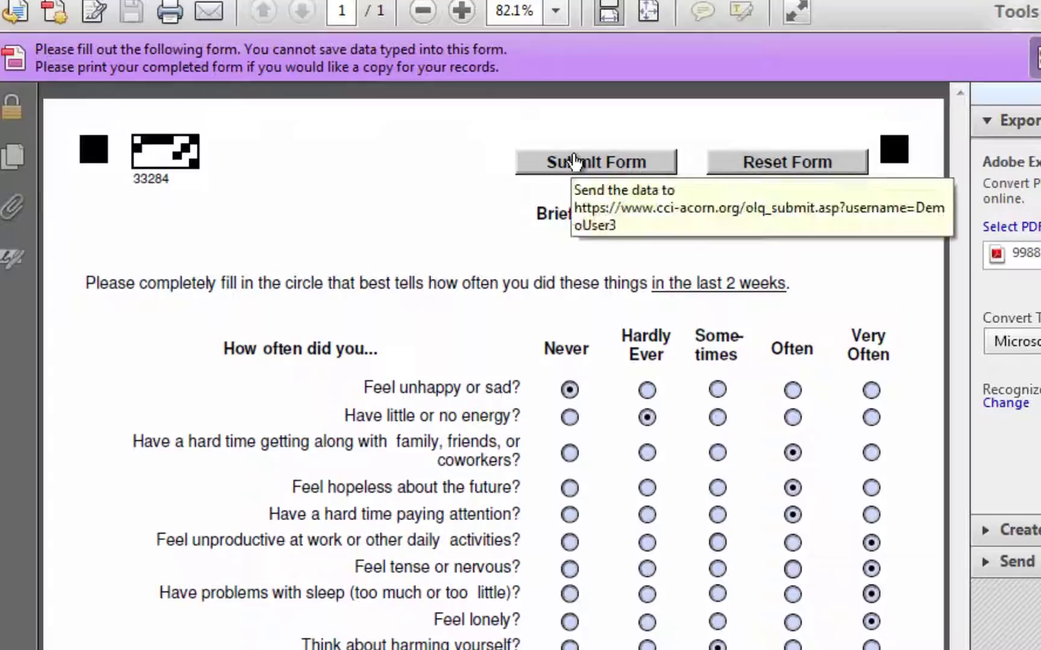
Submit the completed questionnaire with the Submit Form button.
click(574, 163)
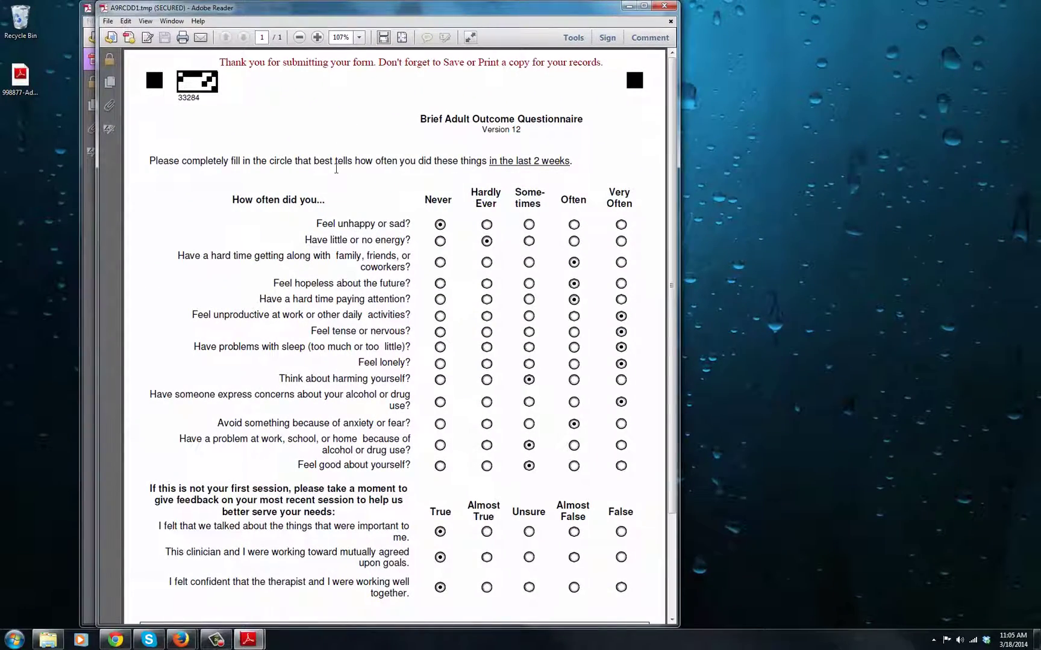
Save the confirmation as a PDF to Desktop via File > Save As, then open it.
scroll(336, 168, down, 3)
scroll(336, 169, up, 3)
click(107, 22)
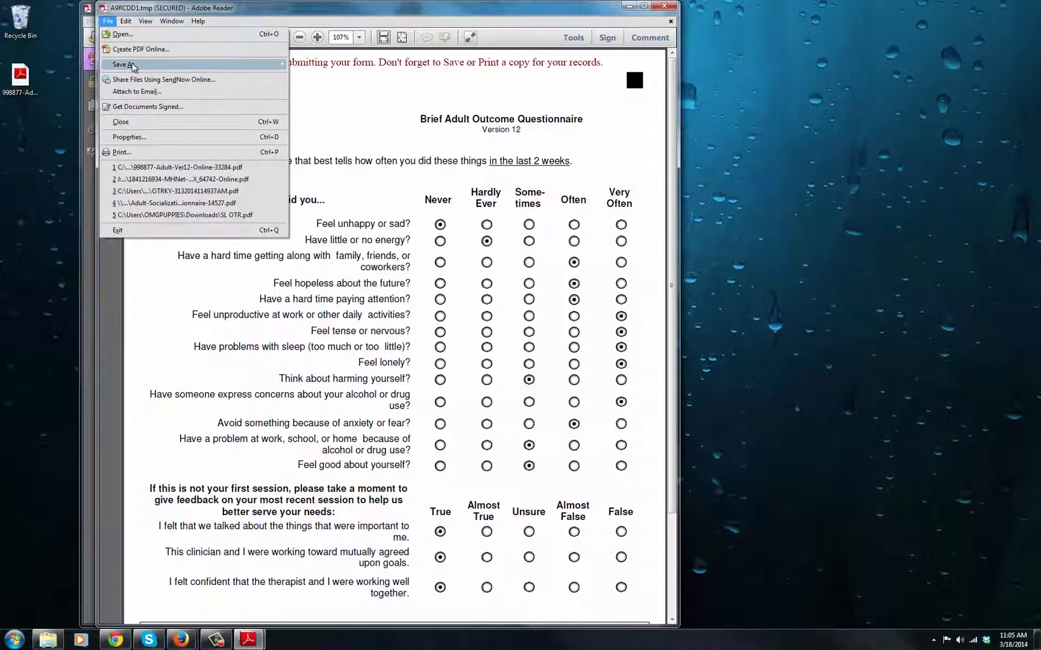
mouse_move(132, 64)
click(301, 65)
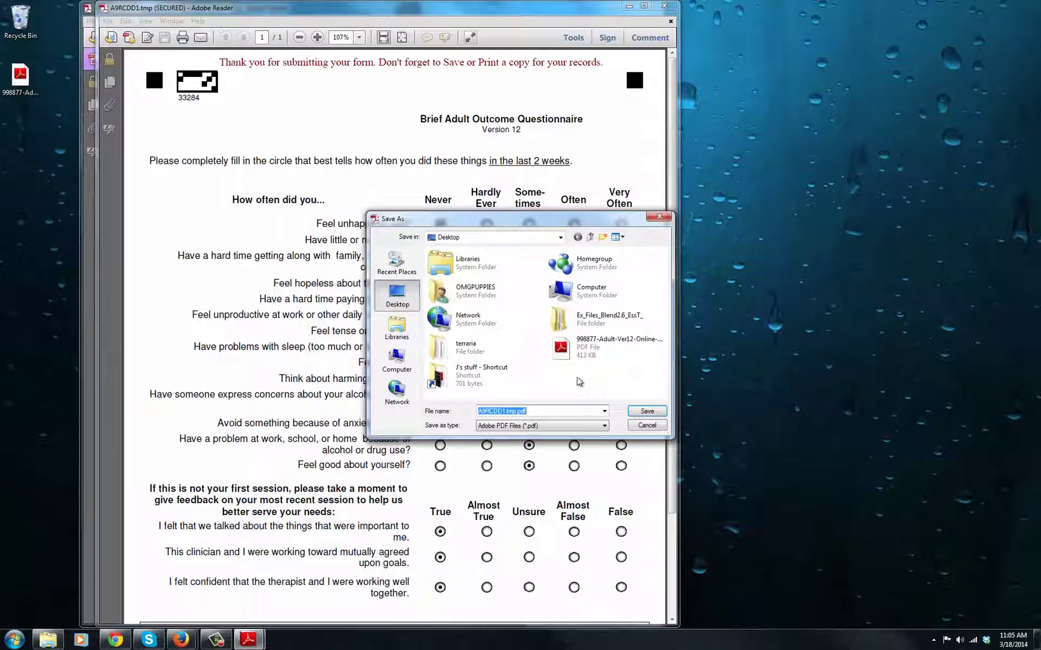
click(646, 412)
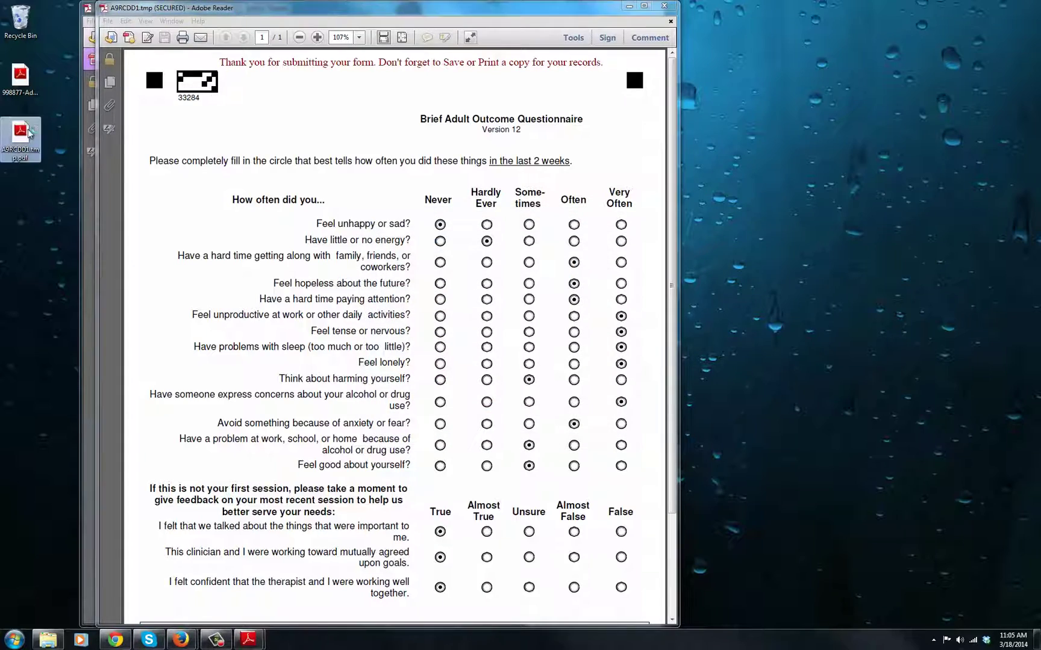
double_click(29, 134)
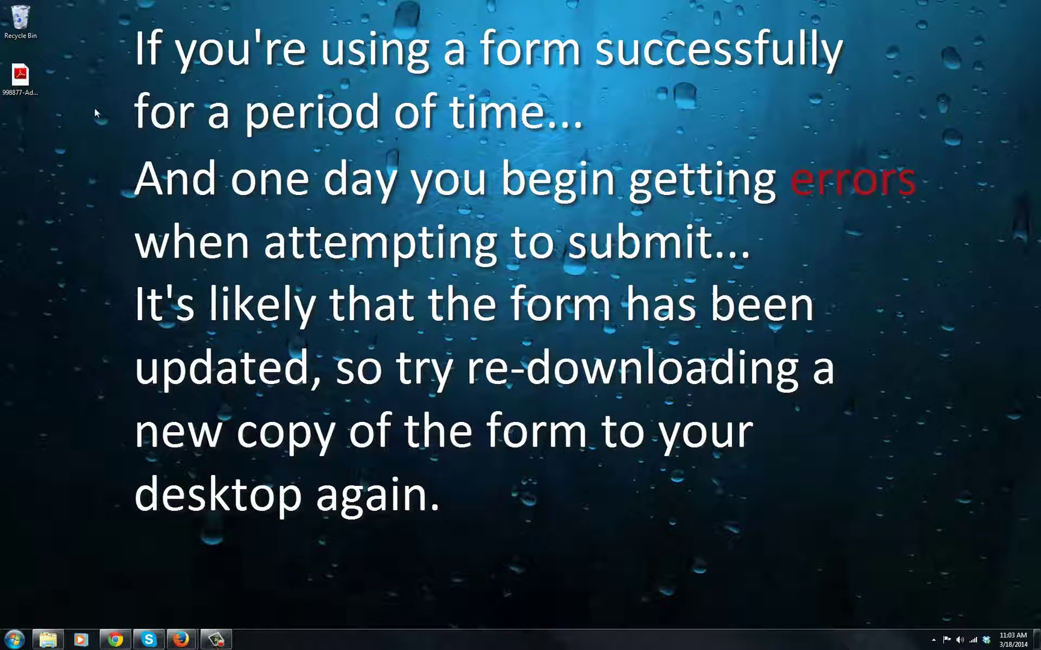
Select the questionnaire PDF icon on the desktop.
click(20, 78)
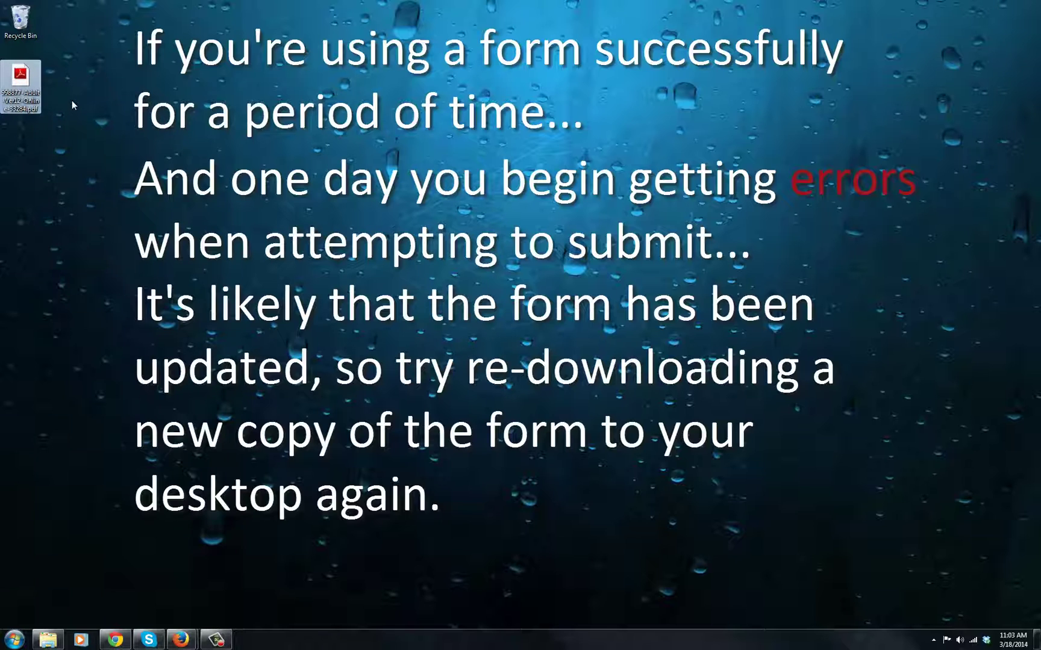